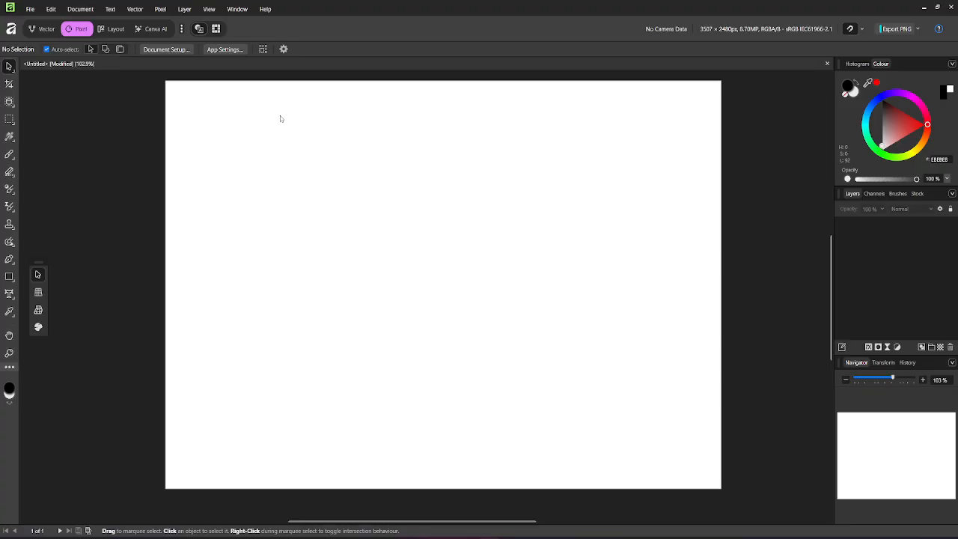
Switch to the Vector workspace and add an art text reading "Affinity" in the upper-left area of the blank page.
{"action": "left_click", "coordinate": [43, 29]}
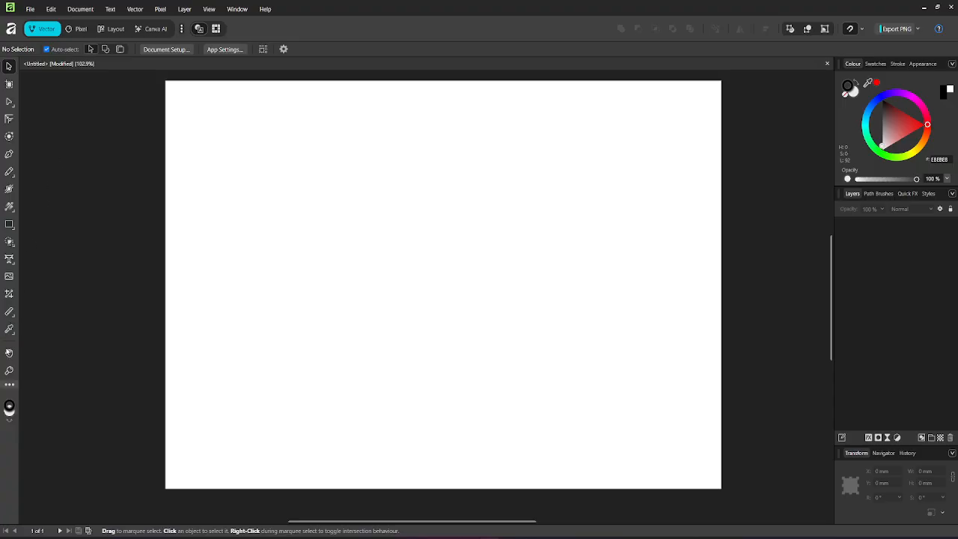
{"action": "left_click", "coordinate": [9, 258]}
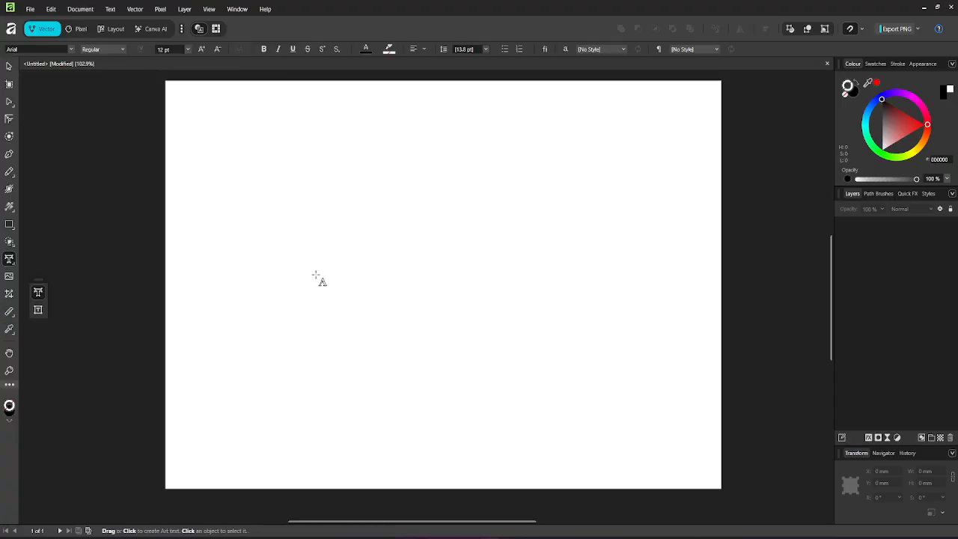
{"action": "left_click", "coordinate": [263, 202]}
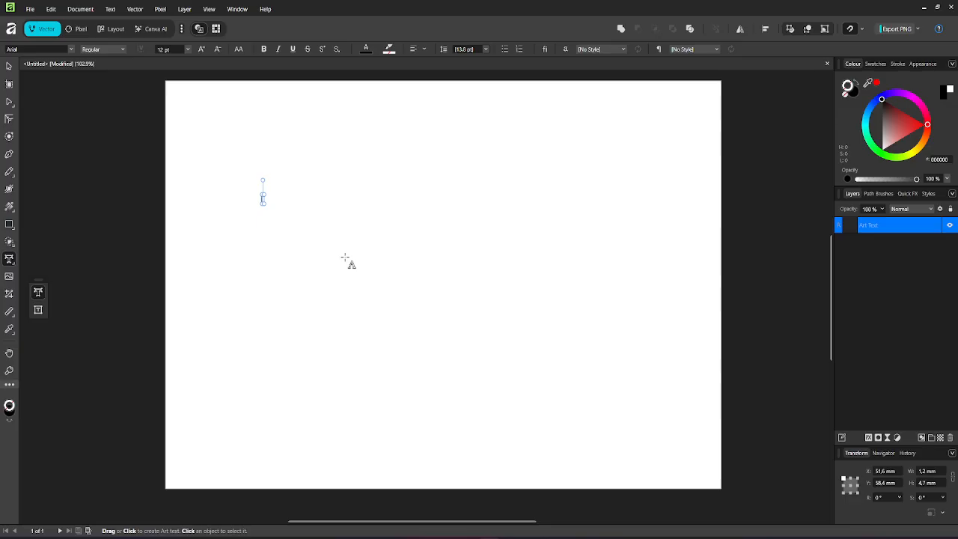
{"action": "type", "text": "Affinity"}
{"action": "key", "text": "Escape"}
Set the text to Bauhaus 93 at 96 pt and scale it up to about 165 mm wide.
{"action": "left_click", "coordinate": [72, 50]}
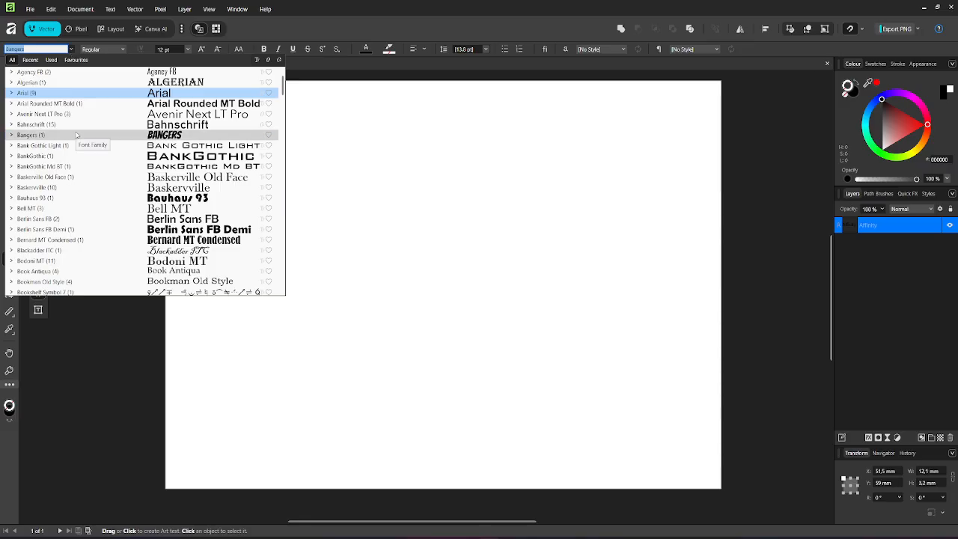
{"action": "left_click", "coordinate": [98, 197]}
{"action": "left_click", "coordinate": [187, 49]}
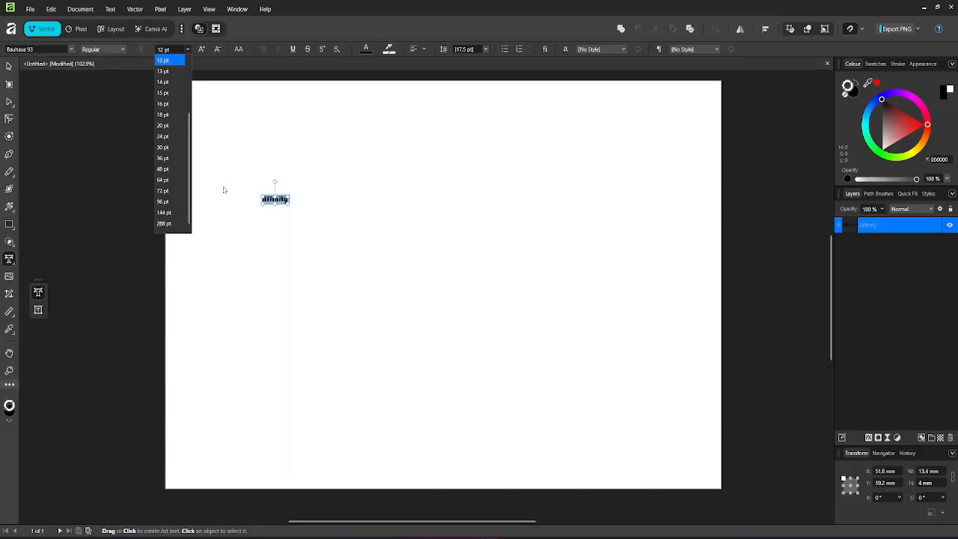
{"action": "left_click", "coordinate": [164, 202]}
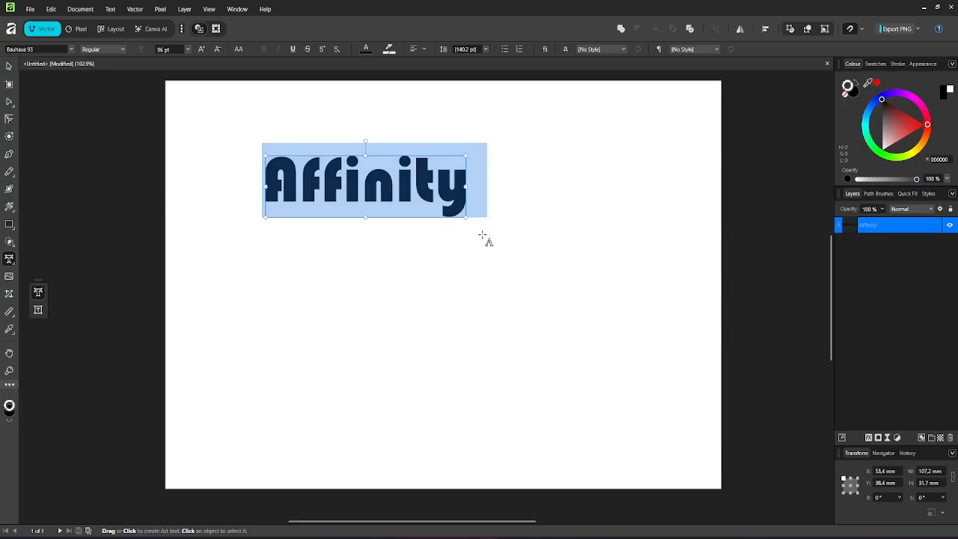
{"action": "left_click", "coordinate": [9, 66]}
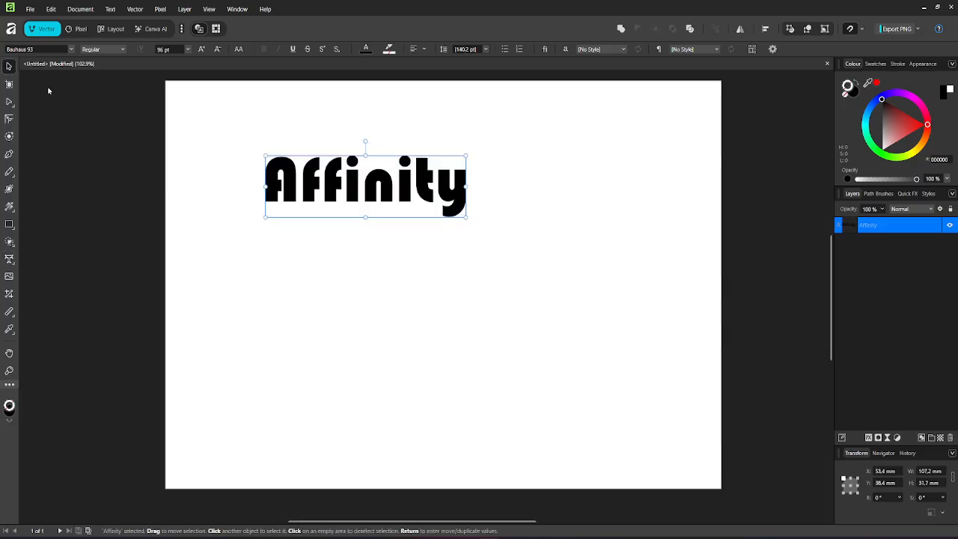
{"action": "left_click_drag", "start_coordinate": [467, 217], "coordinate": [576, 250]}
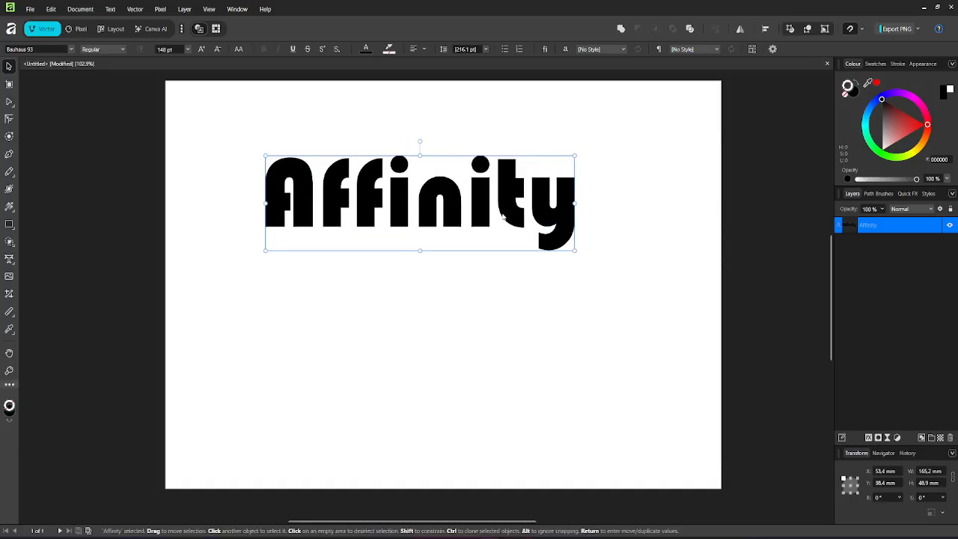
Colour the whole "Affinity" text golden yellow, RGB 246, 188, 0.
{"action": "key", "text": "t"}
{"action": "left_click_drag", "start_coordinate": [567, 203], "coordinate": [261, 203]}
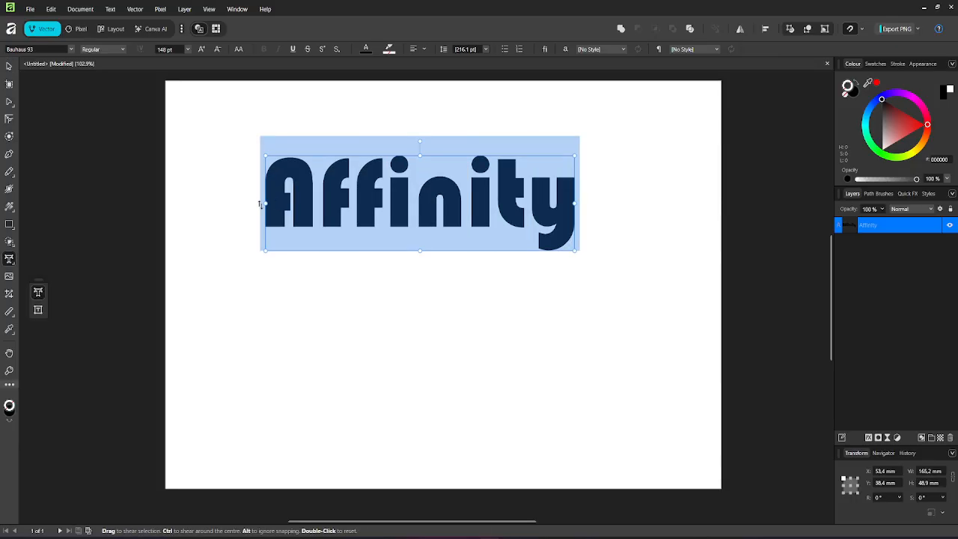
{"action": "left_click", "coordinate": [364, 49]}
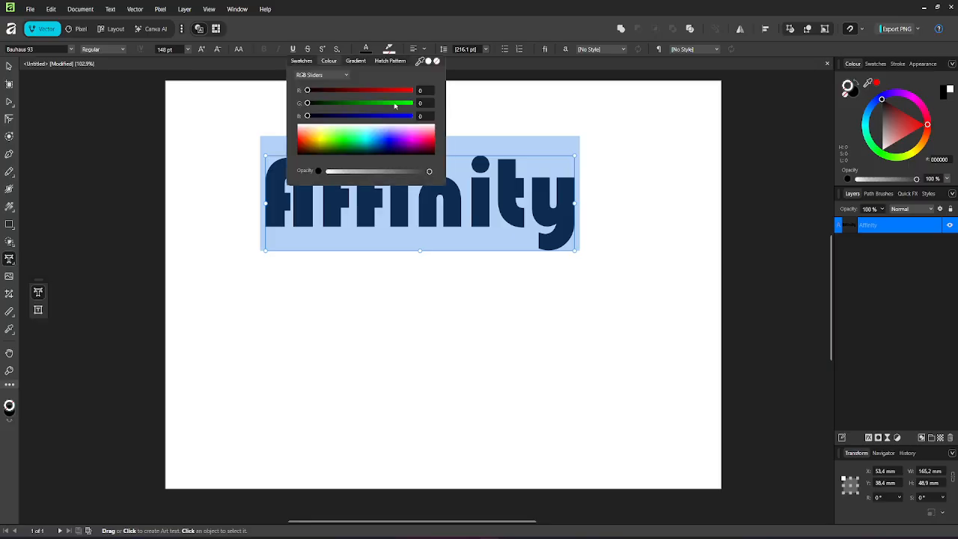
{"action": "mouse_move", "coordinate": [317, 143]}
{"action": "left_mouse_down"}
{"action": "mouse_move", "coordinate": [307, 143]}
{"action": "mouse_move", "coordinate": [316, 143]}
{"action": "left_mouse_up"}
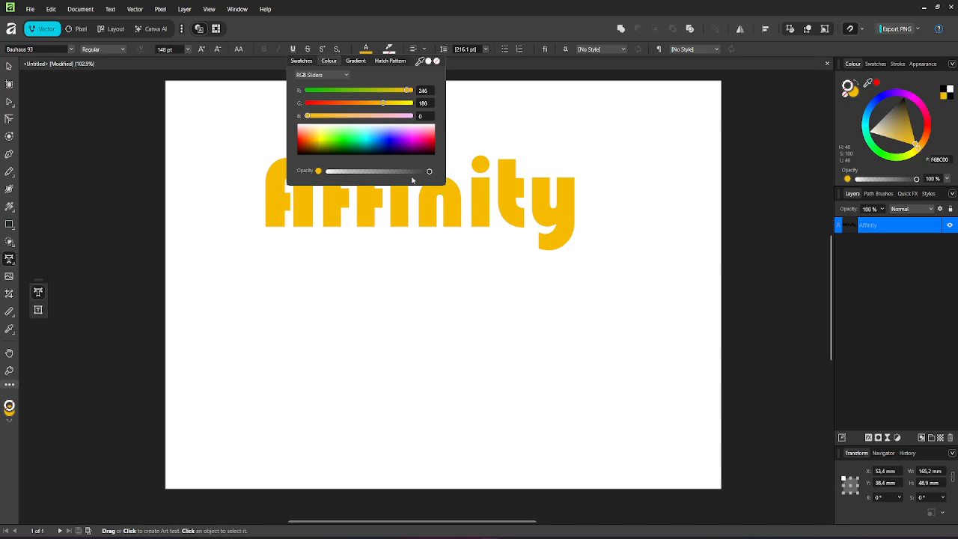
{"action": "left_click", "coordinate": [611, 170]}
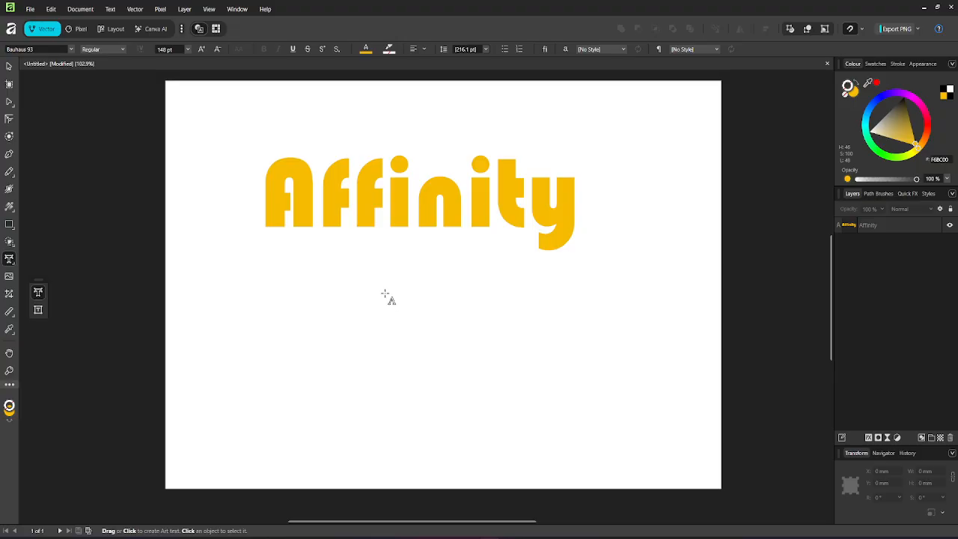
Duplicate the yellow "Affinity" text layer and select the upper copy.
{"action": "left_click", "coordinate": [917, 228]}
{"action": "left_click", "coordinate": [916, 228]}
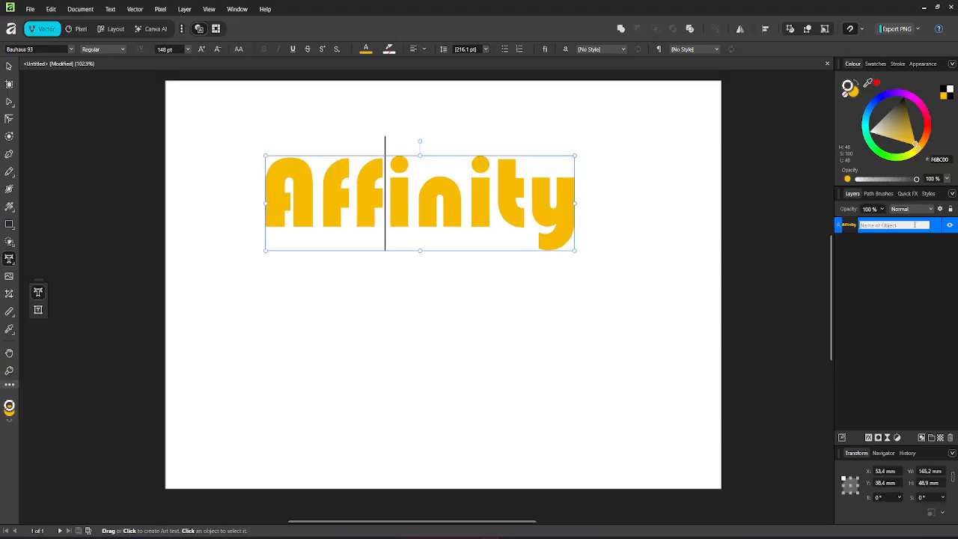
{"action": "left_click", "coordinate": [912, 244]}
{"action": "left_click", "coordinate": [889, 232]}
{"action": "key", "text": "ctrl+j"}
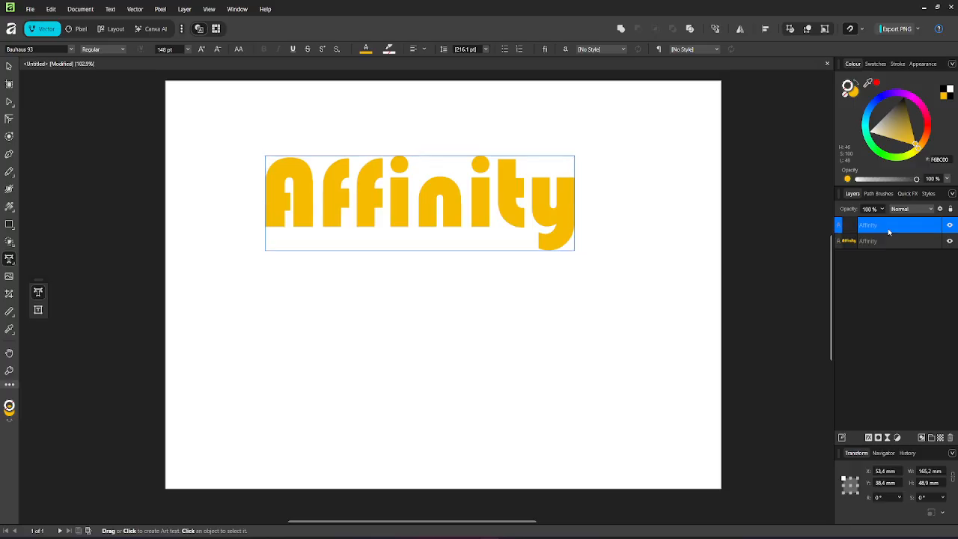
{"action": "left_click", "coordinate": [895, 277]}
{"action": "left_click", "coordinate": [882, 230]}
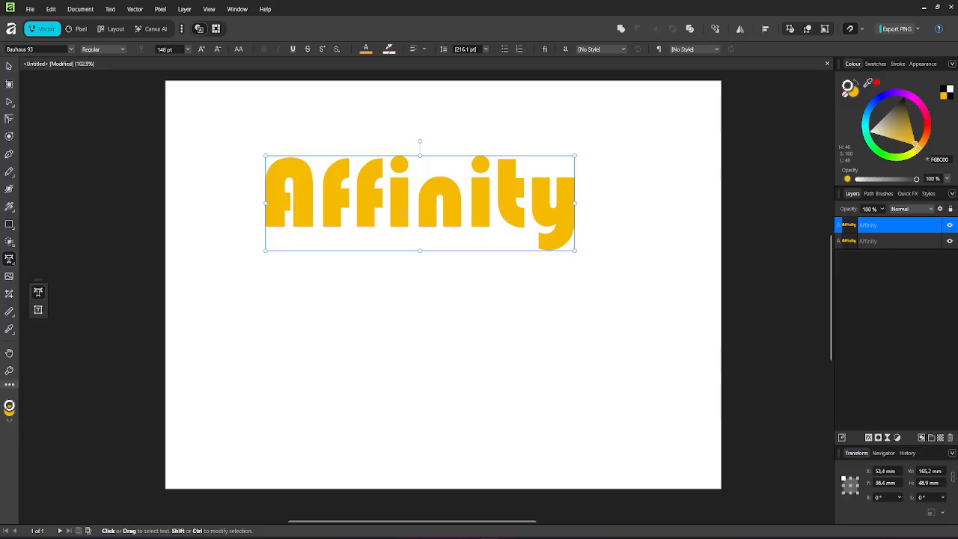
{"action": "left_click", "coordinate": [9, 69]}
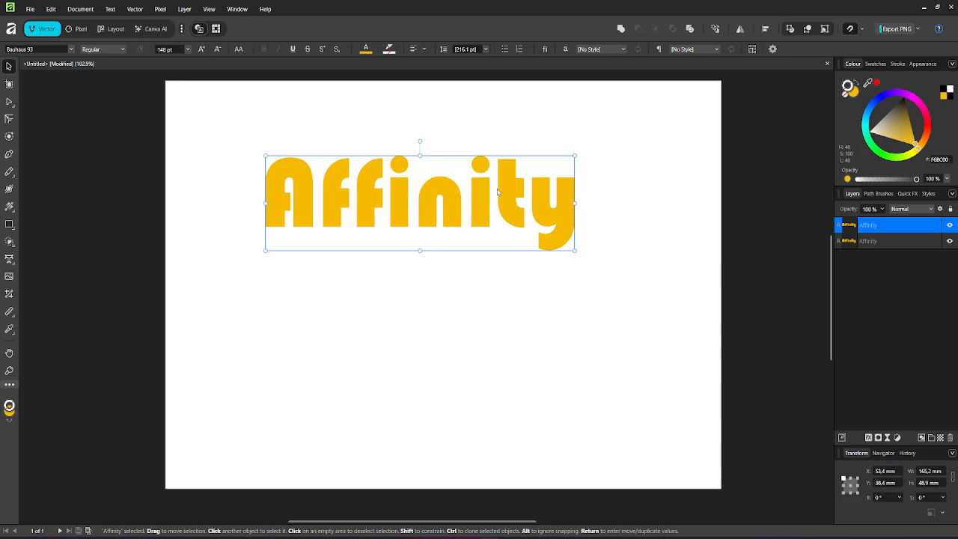
{"action": "left_click", "coordinate": [368, 51]}
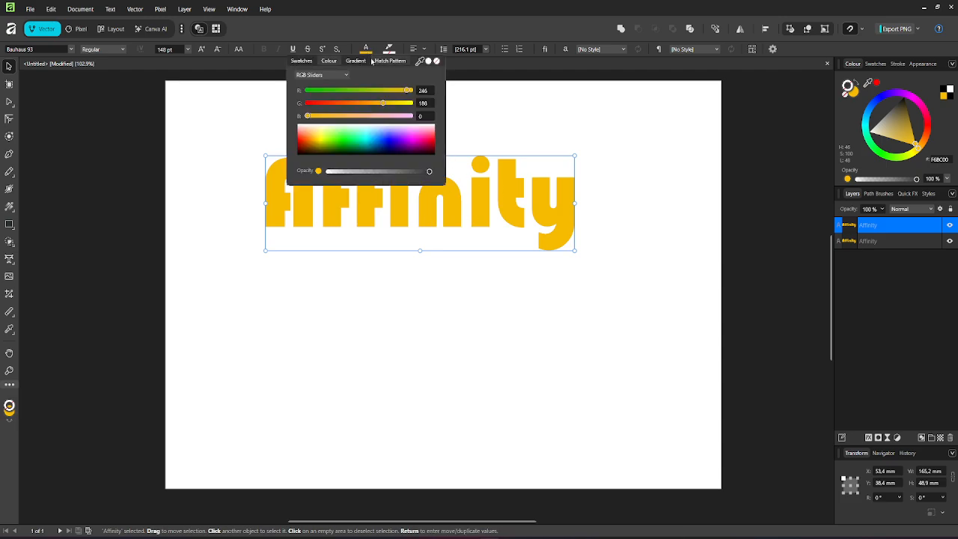
{"action": "mouse_move", "coordinate": [430, 171]}
{"action": "left_mouse_down"}
{"action": "mouse_move", "coordinate": [356, 171]}
{"action": "mouse_move", "coordinate": [440, 171]}
{"action": "left_mouse_up"}
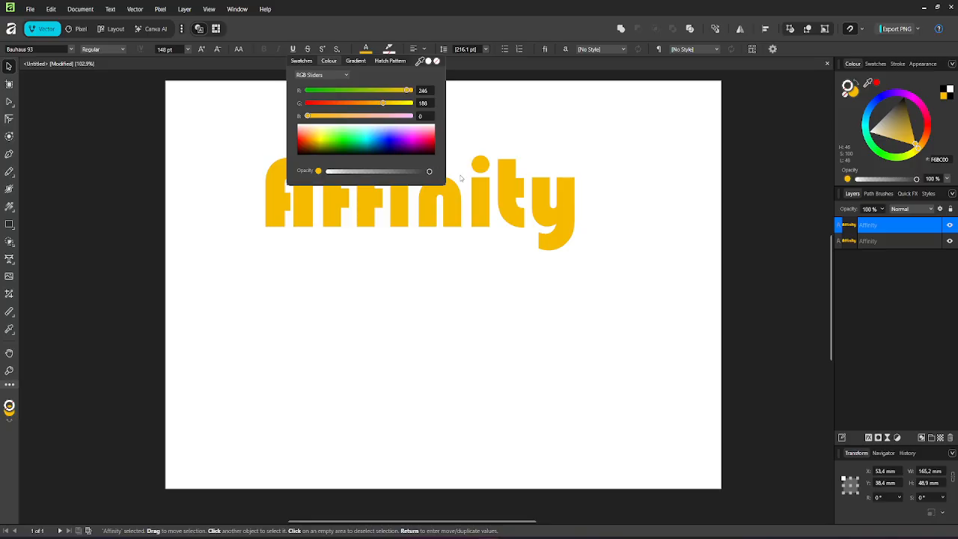
{"action": "left_click", "coordinate": [591, 188]}
Recolour the lower "Affinity" text copy to a dark gold, RGB 139, 110, 0.
{"action": "left_click", "coordinate": [857, 241]}
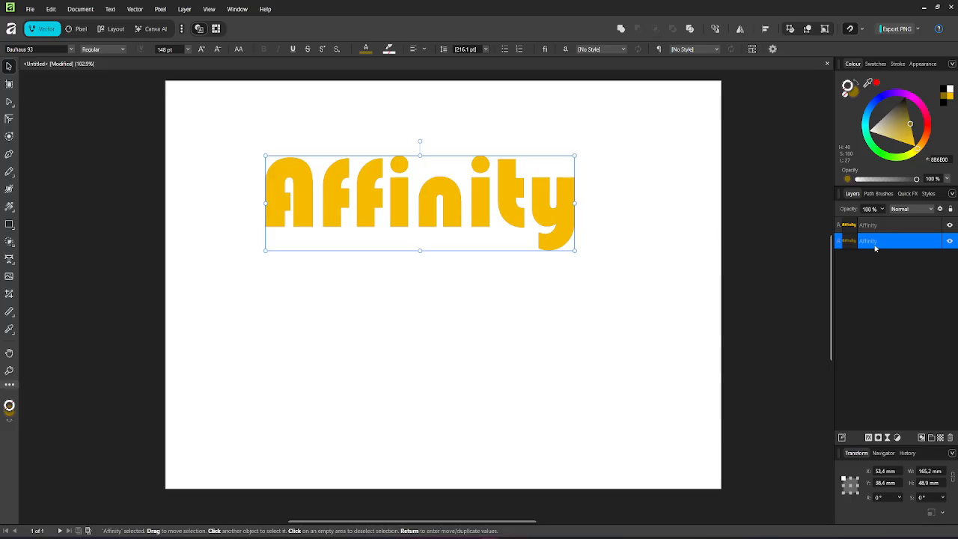
{"action": "left_click", "coordinate": [366, 49]}
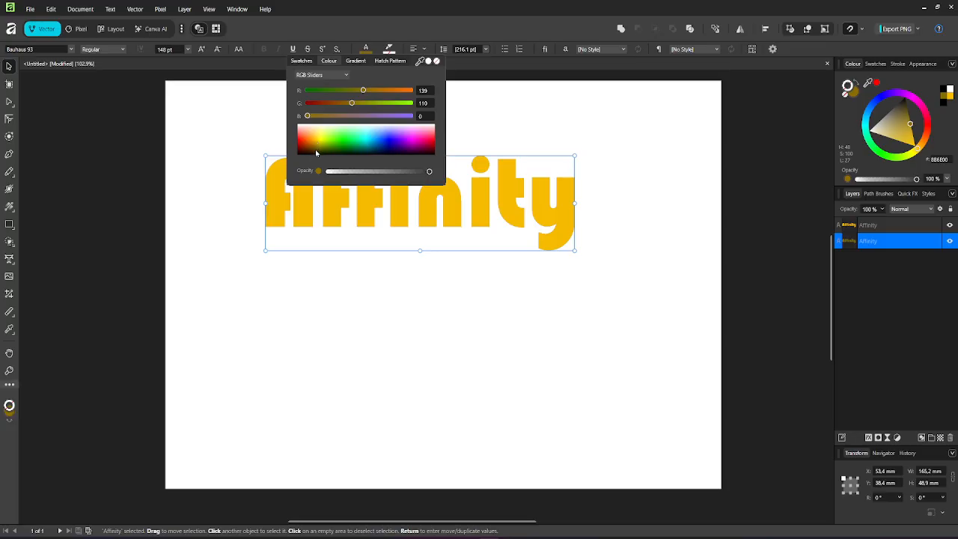
{"action": "left_click", "coordinate": [605, 137]}
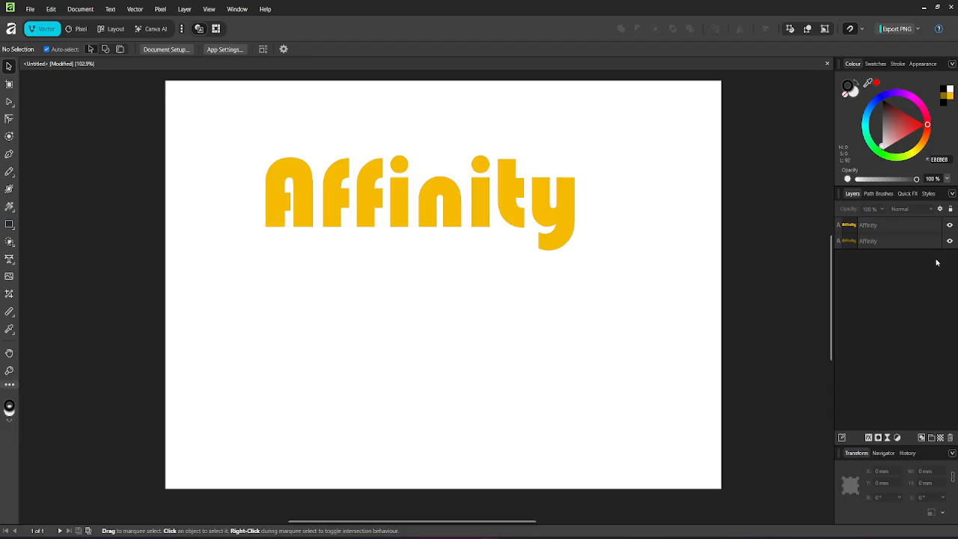
Duplicate the dark gold text layer and shift both dark copies straight down about 3 mm below the yellow text.
{"action": "left_click", "coordinate": [900, 241]}
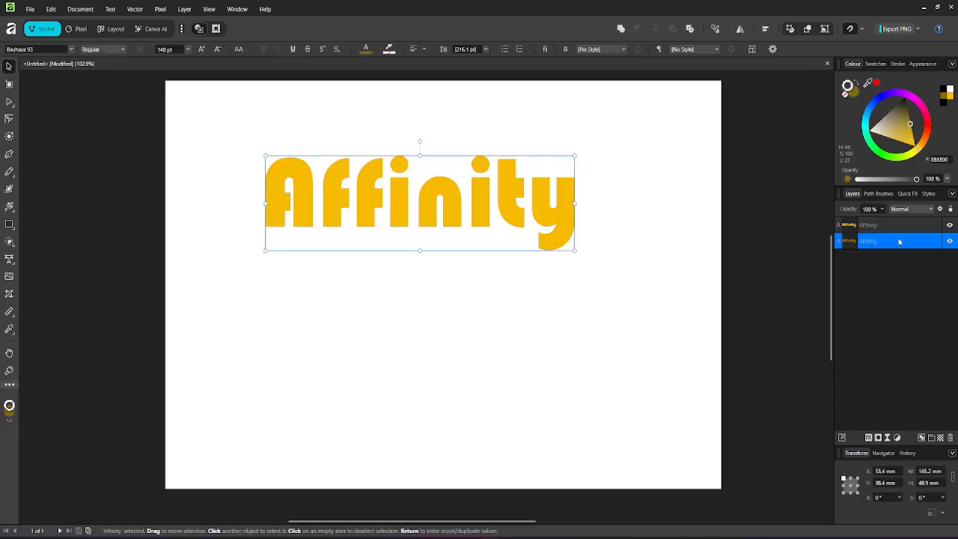
{"action": "key", "text": "ctrl+j"}
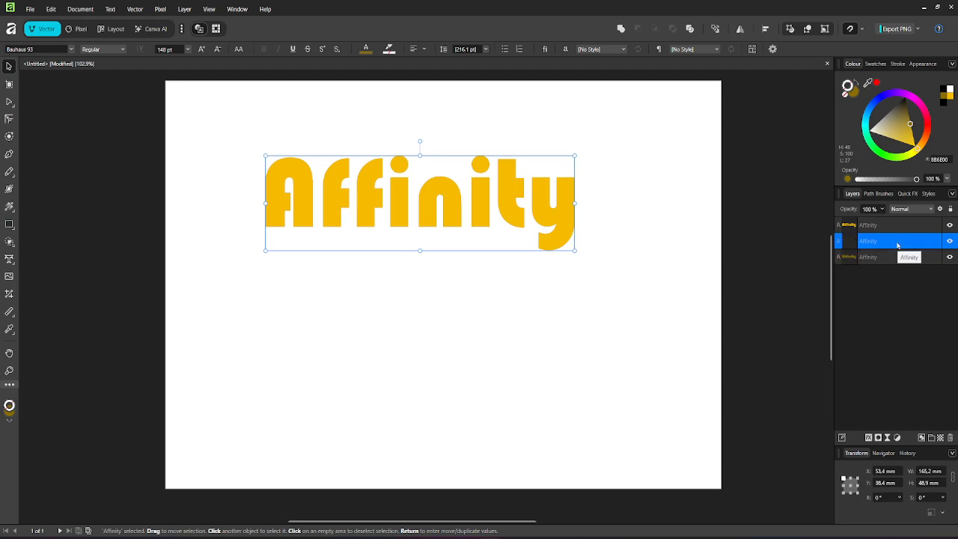
{"action": "left_click", "coordinate": [896, 259]}
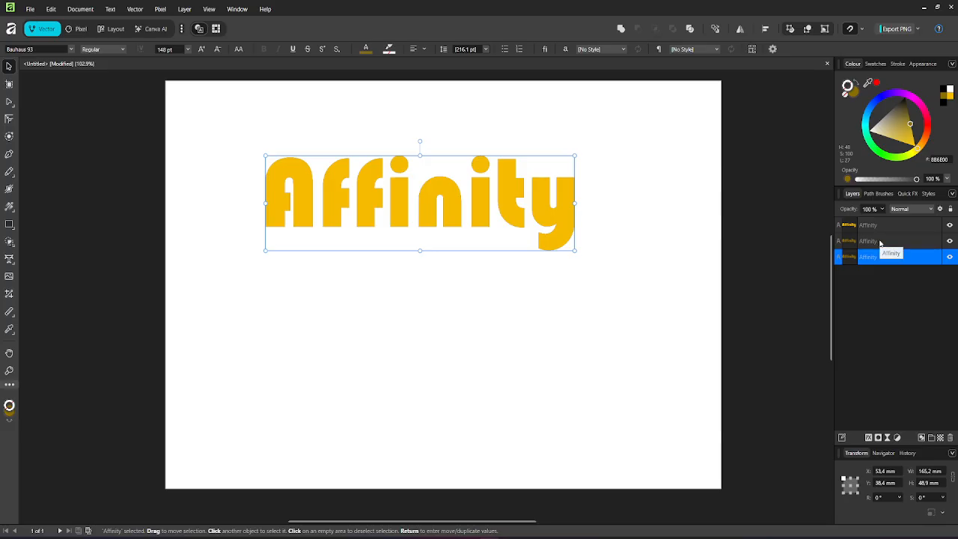
{"action": "left_click_drag", "start_coordinate": [445, 199], "coordinate": [445, 204]}
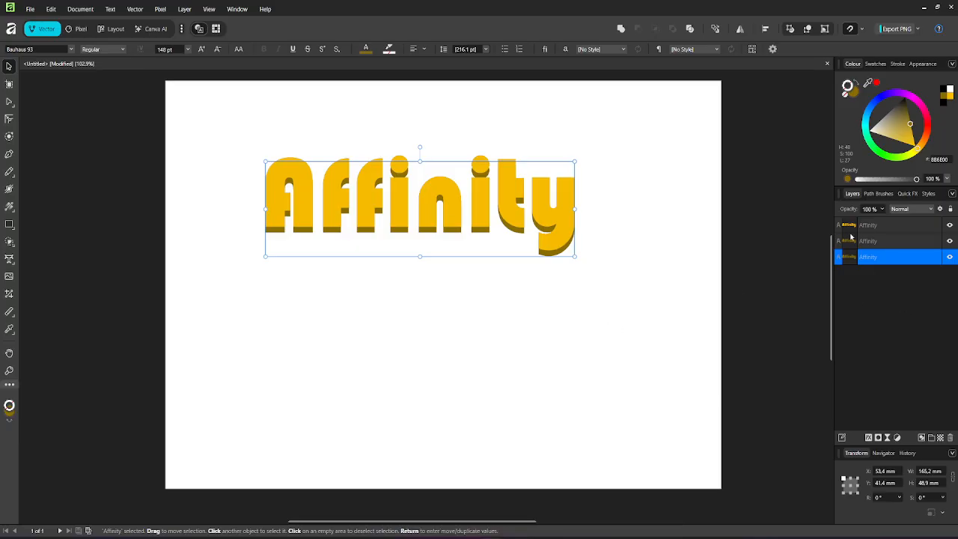
{"action": "left_click", "coordinate": [871, 241]}
{"action": "mouse_move", "coordinate": [419, 206]}
{"action": "left_mouse_down"}
{"action": "mouse_move", "coordinate": [420, 237]}
{"action": "mouse_move", "coordinate": [421, 211]}
{"action": "left_mouse_up"}
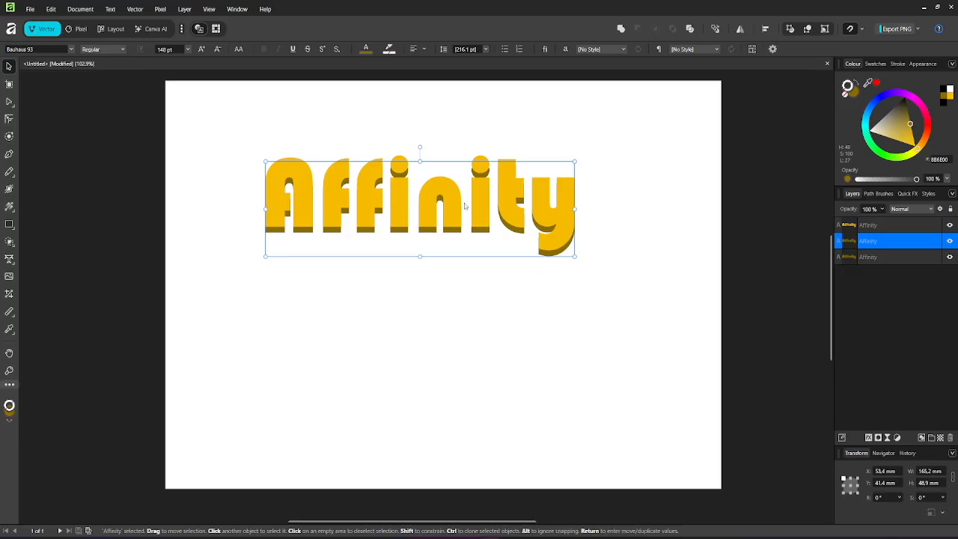
Duplicate the middle dark text layer and align the new copy exactly behind the yellow text at Y 38.4 mm.
{"action": "scroll", "coordinate": [465, 206], "scroll_direction": "up", "scroll_amount": 2}
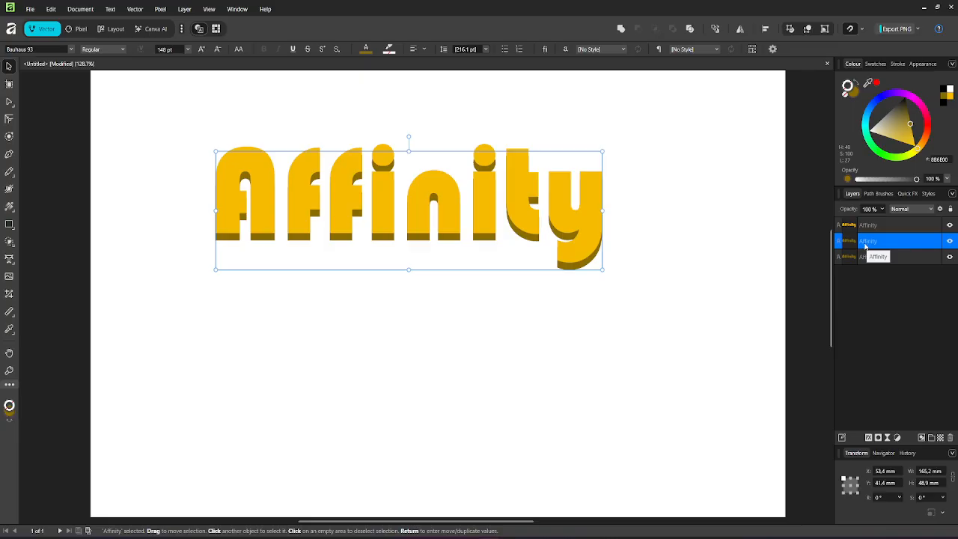
{"action": "key", "text": "ctrl+j"}
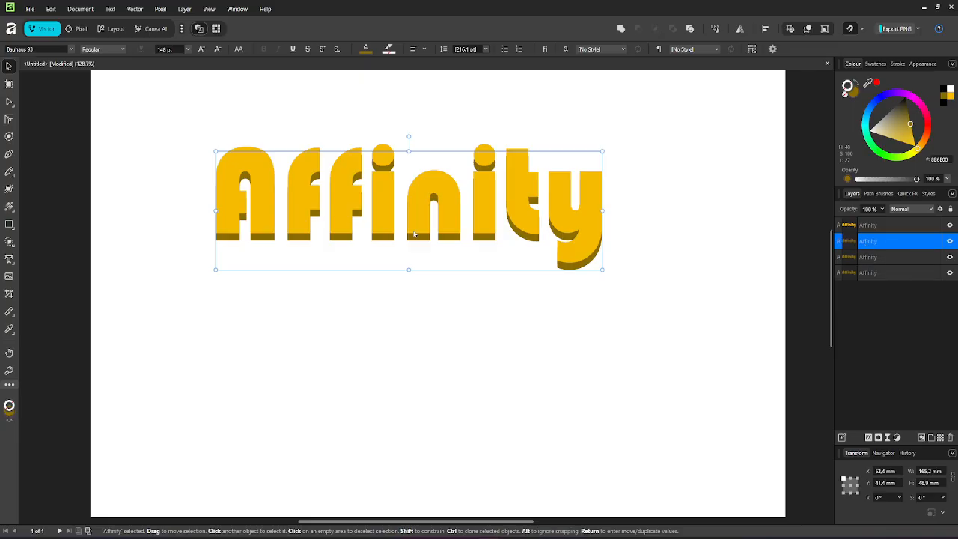
{"action": "left_click_drag", "start_coordinate": [415, 229], "coordinate": [414, 234]}
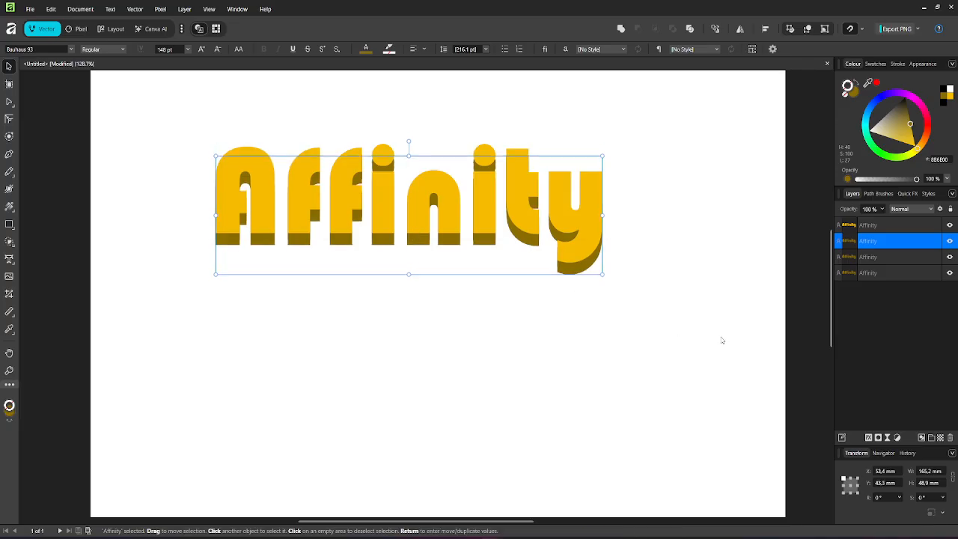
{"action": "left_click_drag", "start_coordinate": [556, 238], "coordinate": [552, 225]}
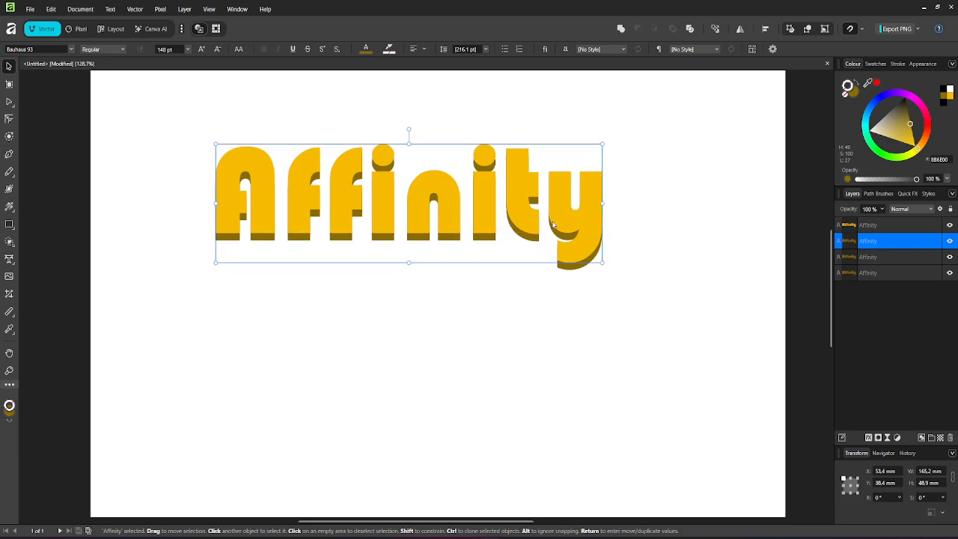
Try nudging the bottom dark text copy about 1.6 mm further down.
{"action": "left_click", "coordinate": [871, 256]}
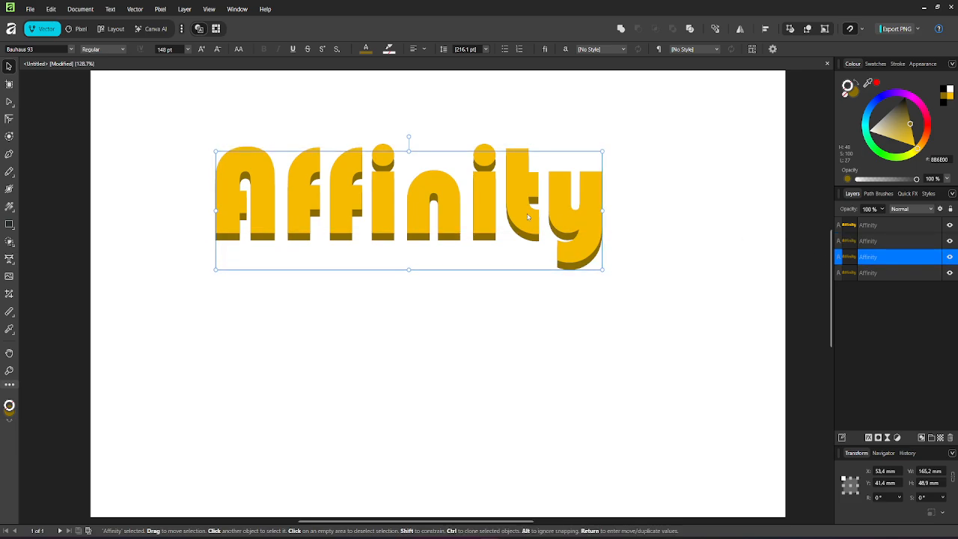
{"action": "left_click", "coordinate": [898, 276]}
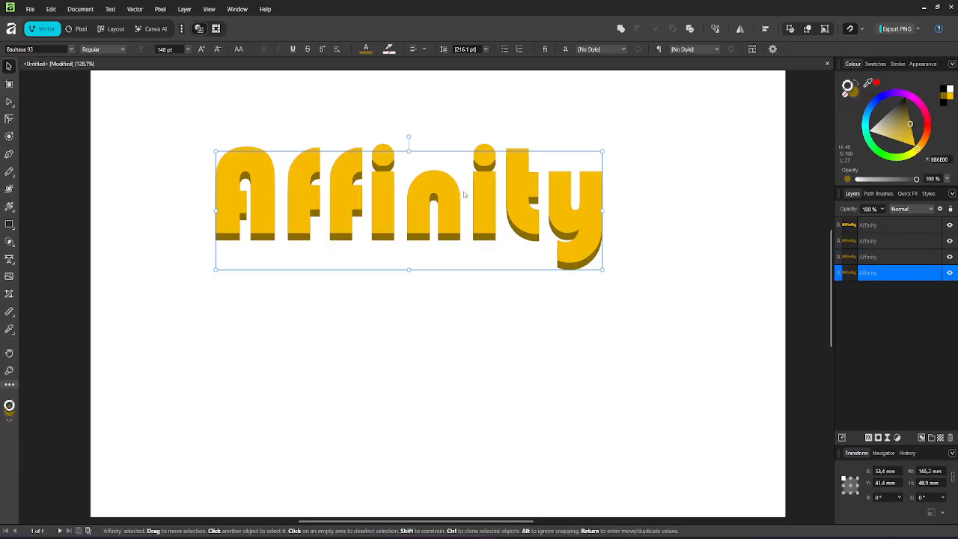
{"action": "key", "text": "Down"}
{"action": "key", "text": "Down"}
{"action": "key", "text": "Down"}
{"action": "key", "text": "Down"}
{"action": "key", "text": "Down"}
{"action": "key", "text": "Down"}
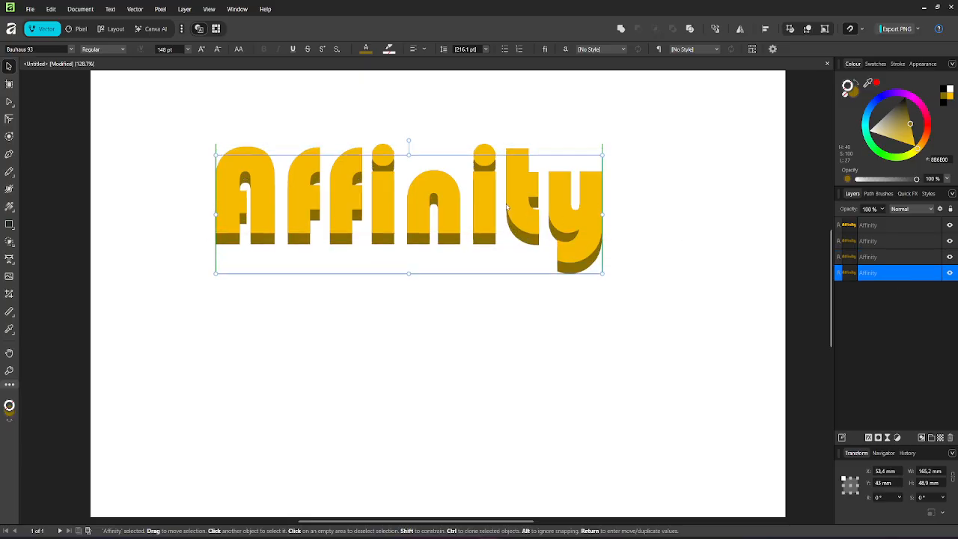
{"action": "key", "text": "Up"}
{"action": "key", "text": "Up"}
{"action": "key", "text": "Up"}
{"action": "key", "text": "Up"}
{"action": "key", "text": "Up"}
{"action": "key", "text": "Up"}
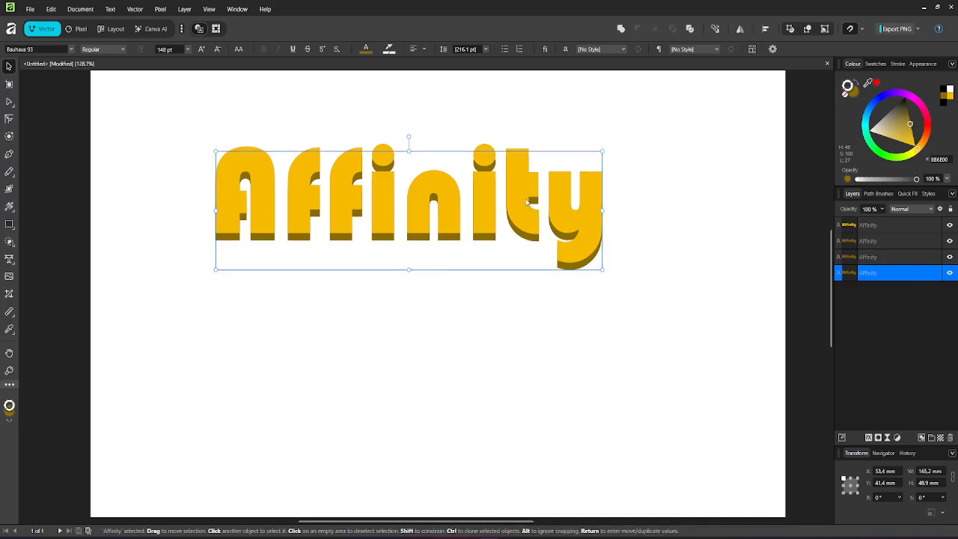
{"action": "left_click", "coordinate": [895, 262]}
{"action": "left_click_drag", "start_coordinate": [549, 202], "coordinate": [548, 201]}
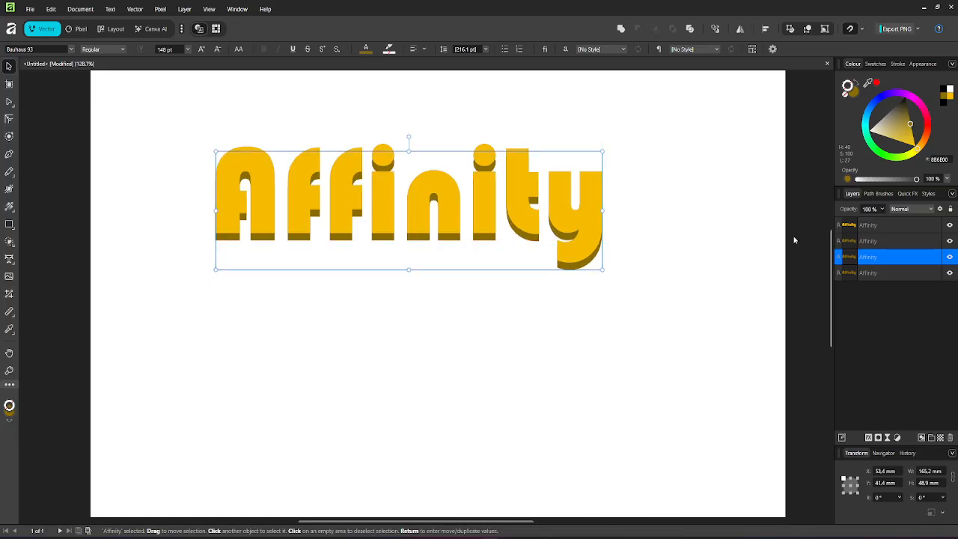
Shift the dark gold text copy directly behind the yellow text straight down to Y 41.4 mm.
{"action": "left_click", "coordinate": [883, 241]}
{"action": "left_click_drag", "start_coordinate": [569, 203], "coordinate": [569, 207]}
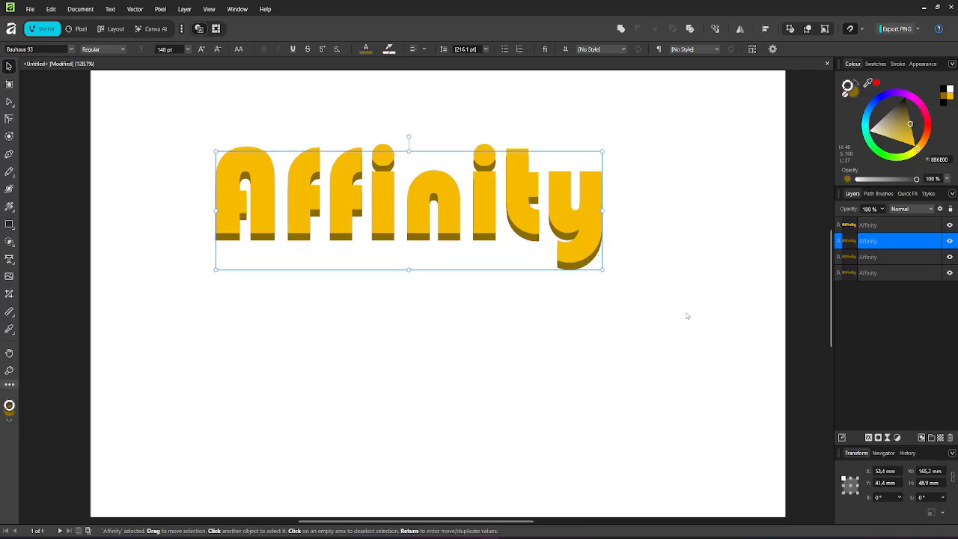
{"action": "left_click", "coordinate": [897, 300]}
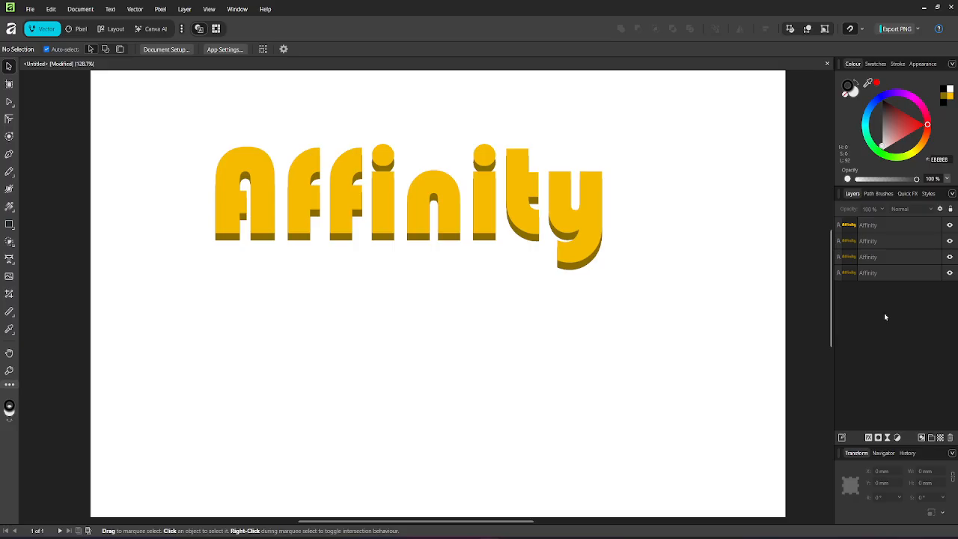
Group the three dark gold text copies, then recolour the group red FF0039 and the top text bright green.
{"action": "left_click", "coordinate": [905, 228]}
{"action": "left_click", "coordinate": [900, 242]}
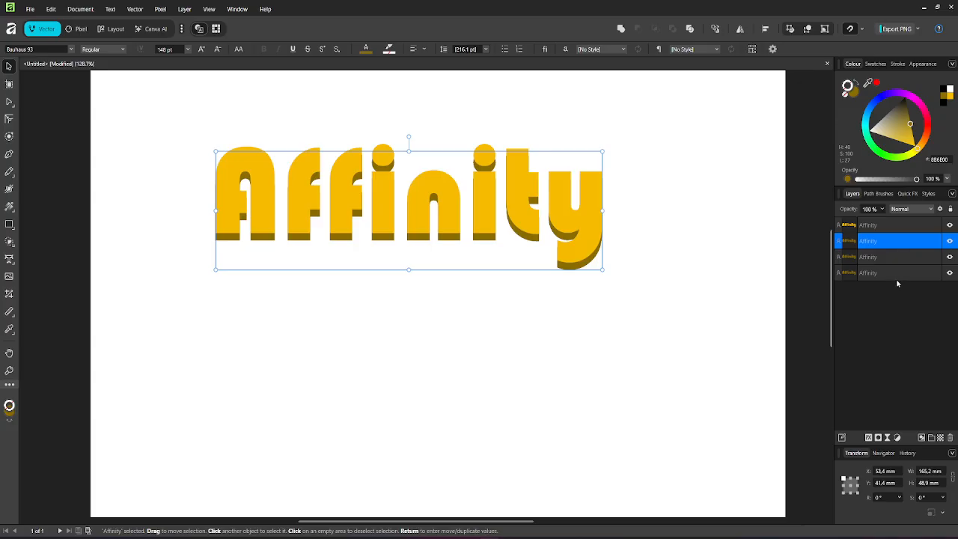
{"action": "left_click", "coordinate": [897, 272], "text": "shift"}
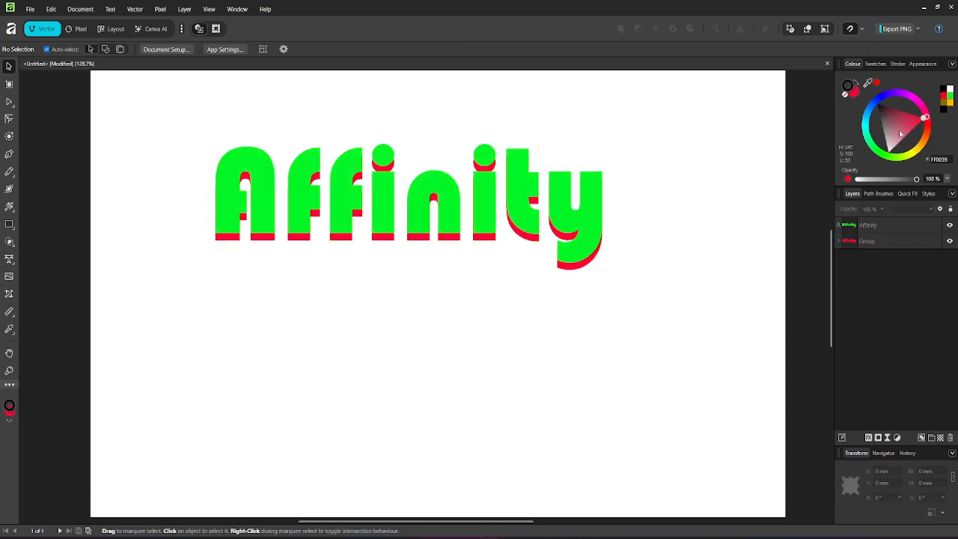
Ungroup the three red text copies and clear the selection.
{"action": "left_click", "coordinate": [896, 241]}
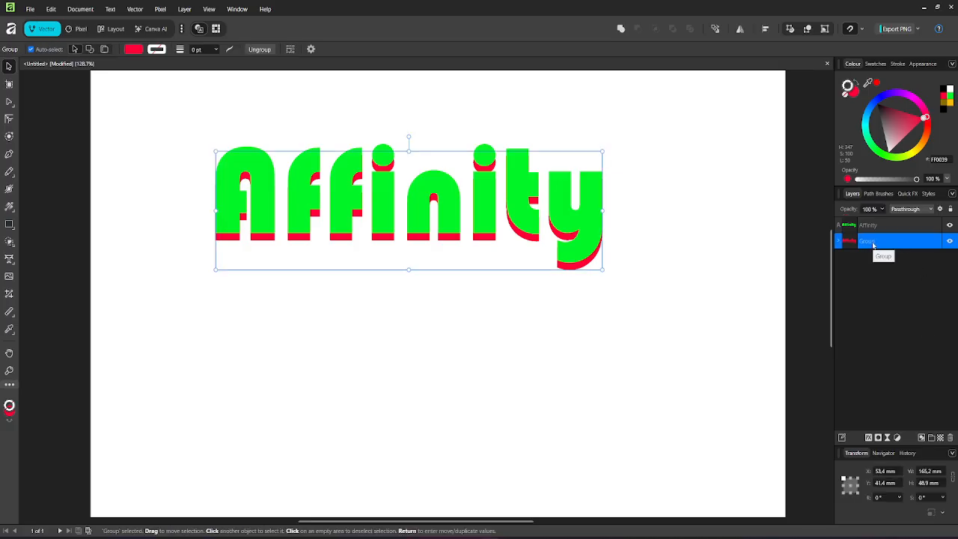
{"action": "right_click", "coordinate": [873, 246]}
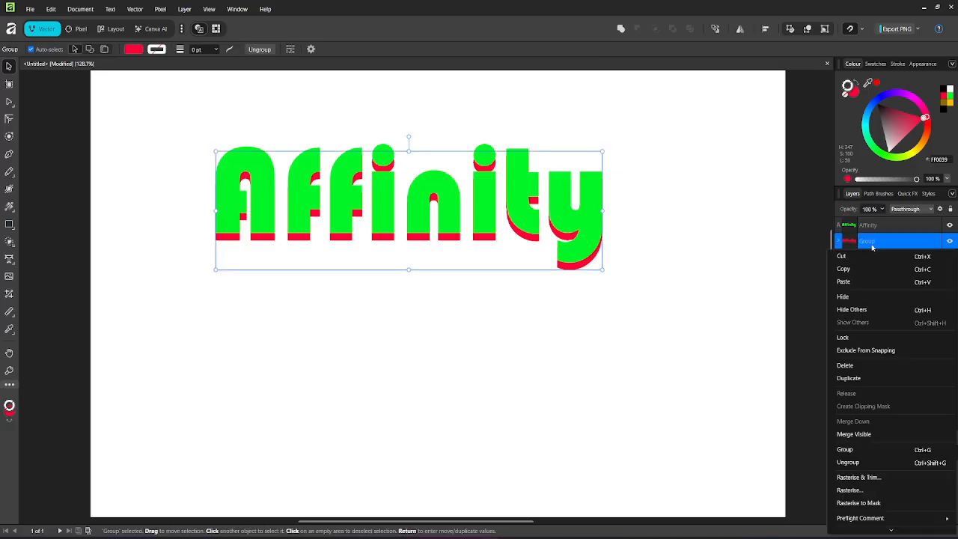
{"action": "left_click", "coordinate": [861, 463]}
{"action": "left_click", "coordinate": [879, 330]}
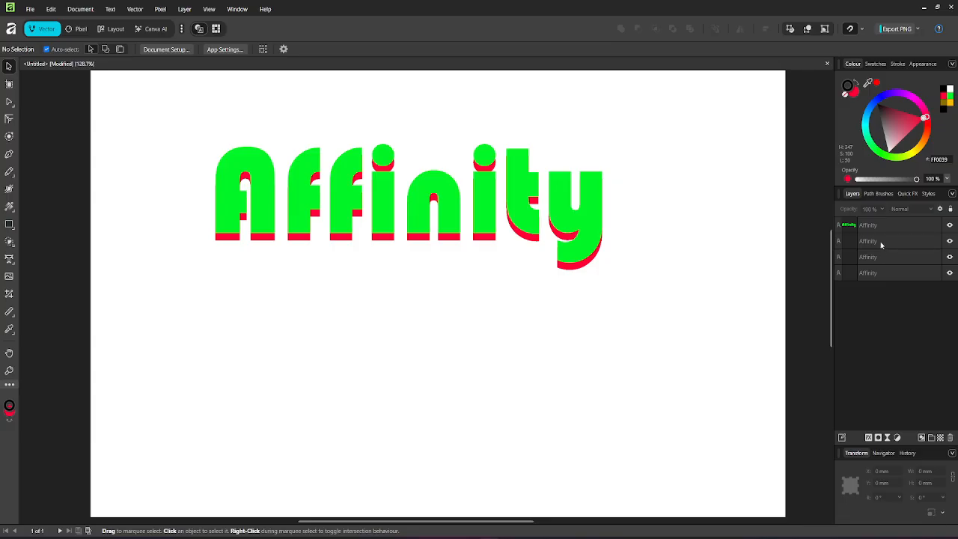
Select the three red Affinity text layers beneath the green one and group them again.
{"action": "left_click", "coordinate": [884, 243]}
{"action": "left_click", "coordinate": [882, 273], "text": "shift"}
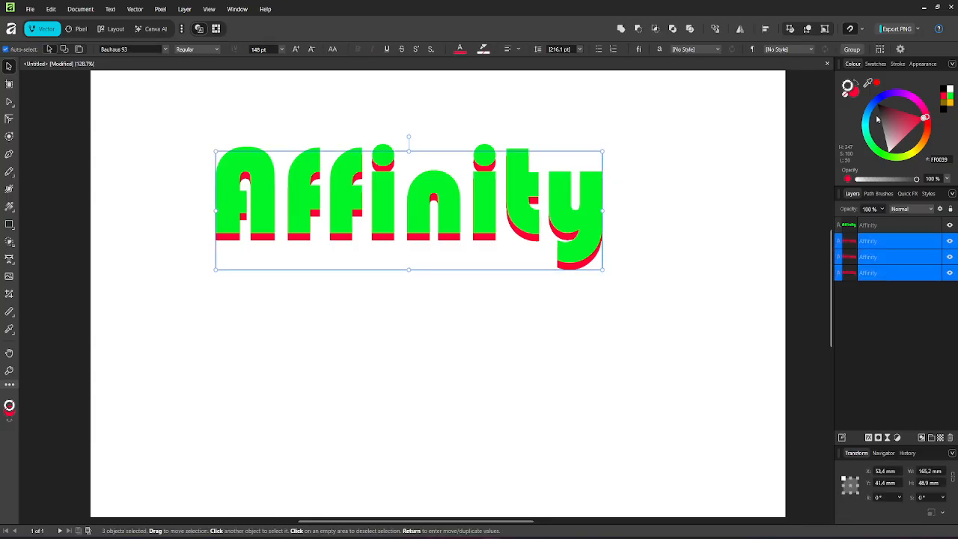
{"action": "left_click", "coordinate": [853, 50]}
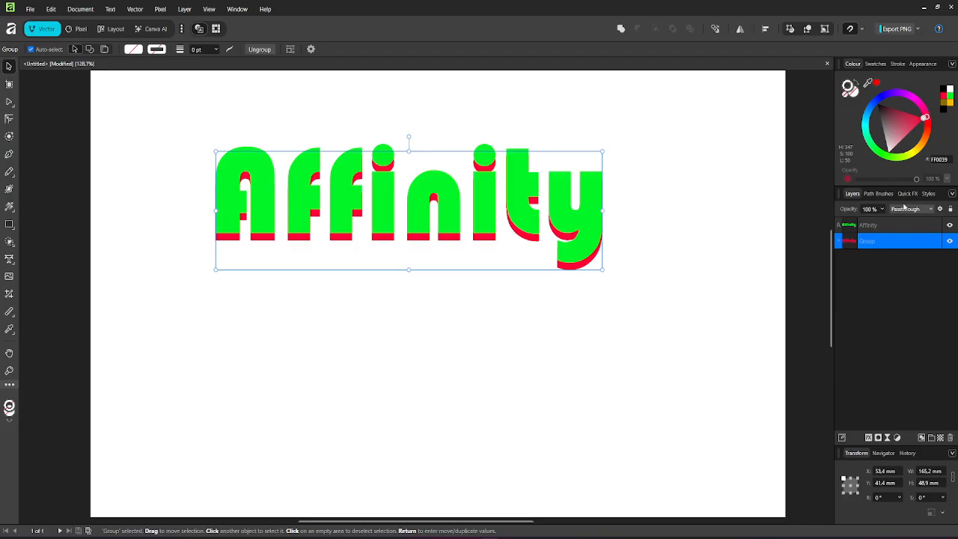
Recolour the top Affinity text light pink and the grouped copies beneath it blue, hex 001DFF.
{"action": "left_click", "coordinate": [883, 227]}
{"action": "left_click_drag", "start_coordinate": [880, 146], "coordinate": [878, 99]}
{"action": "left_click", "coordinate": [877, 241]}
{"action": "left_click", "coordinate": [897, 348]}
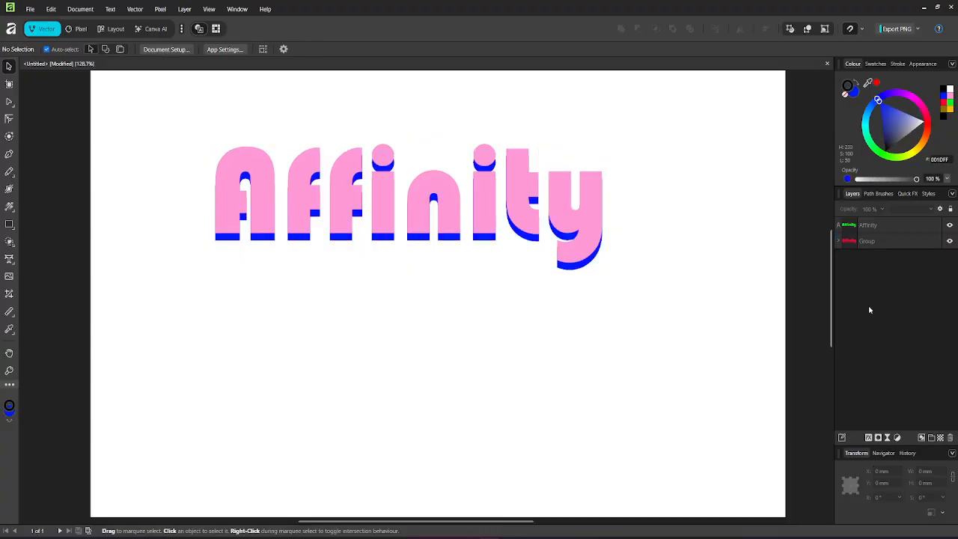